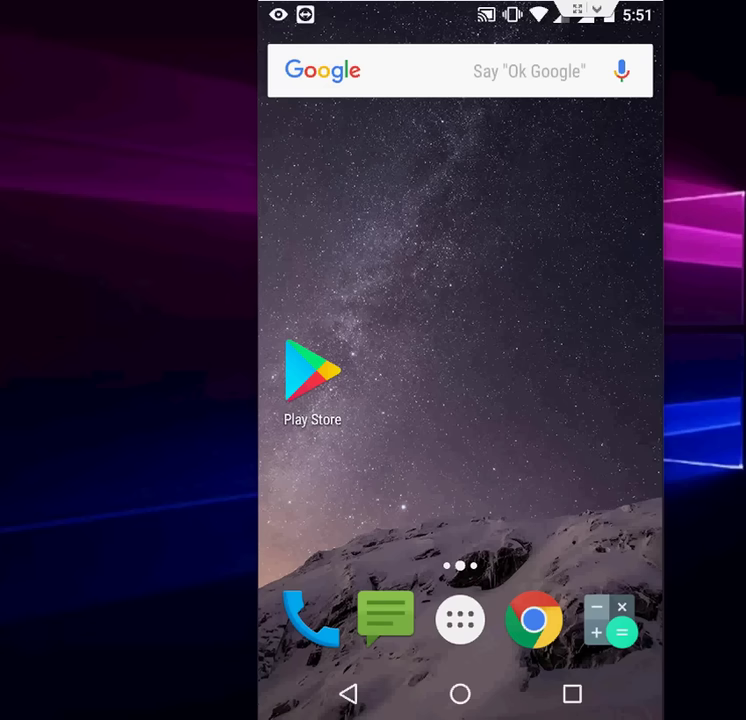
# Open the list of installed apps in the device Settings.
pyautogui.click(460, 620)
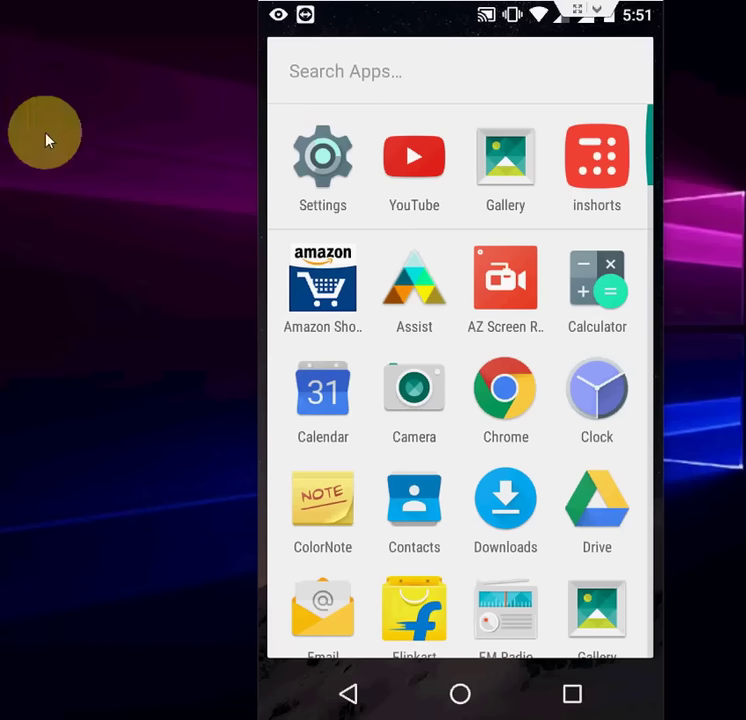
pyautogui.click(307, 158)
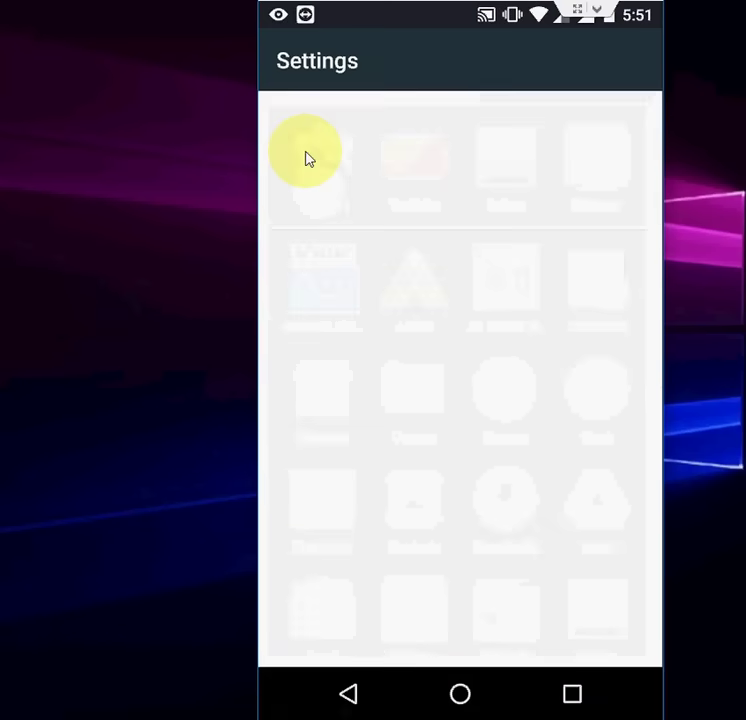
pyautogui.scroll(-2, 308, 159)
pyautogui.scroll(-3, 306, 158)
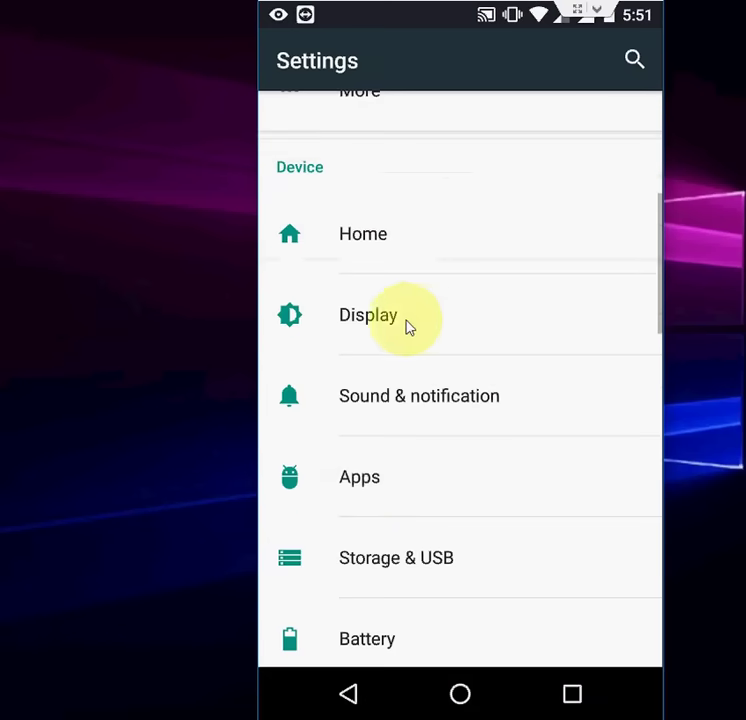
pyautogui.click(376, 476)
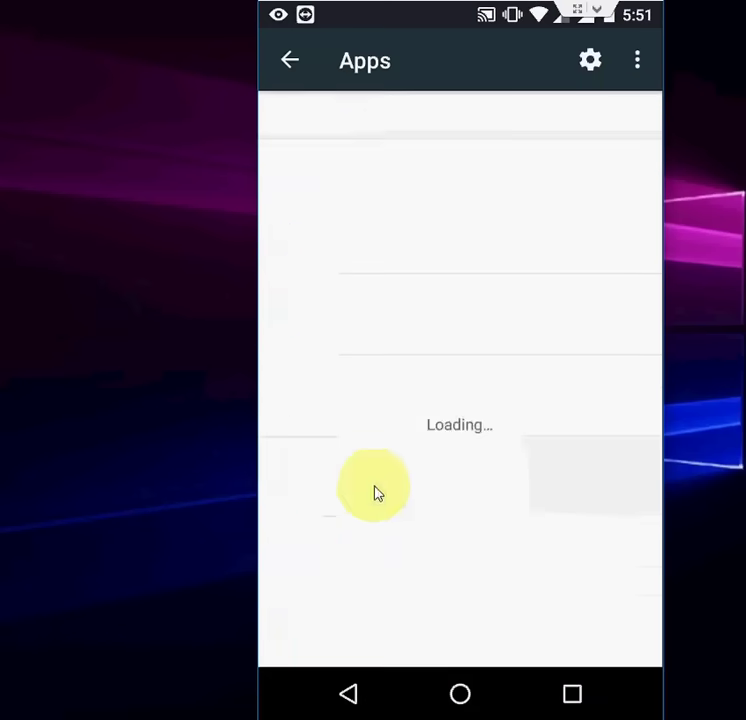
# Find Google Play services among all apps and open its app info.
pyautogui.scroll(-1, 540, 303)
pyautogui.scroll(-10, 540, 303)
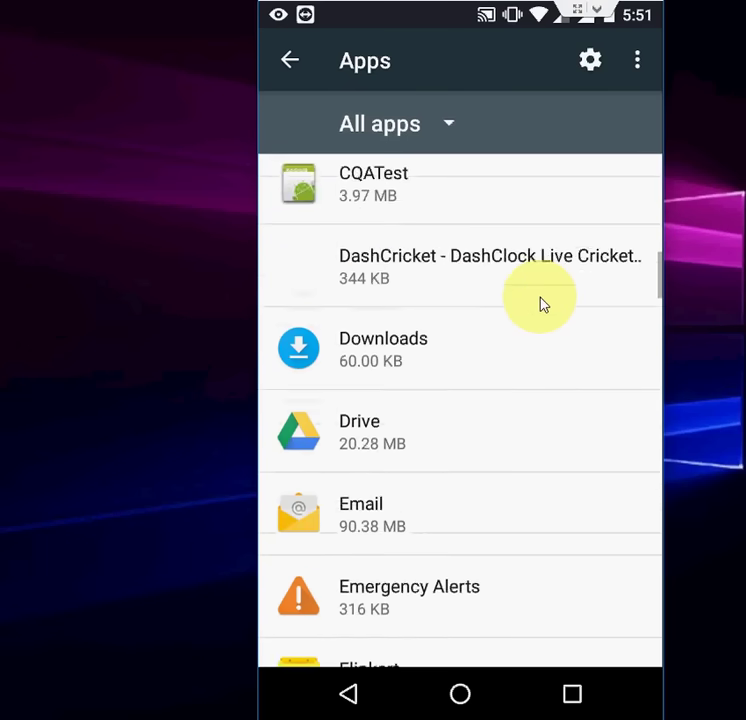
pyautogui.scroll(-7, 512, 348)
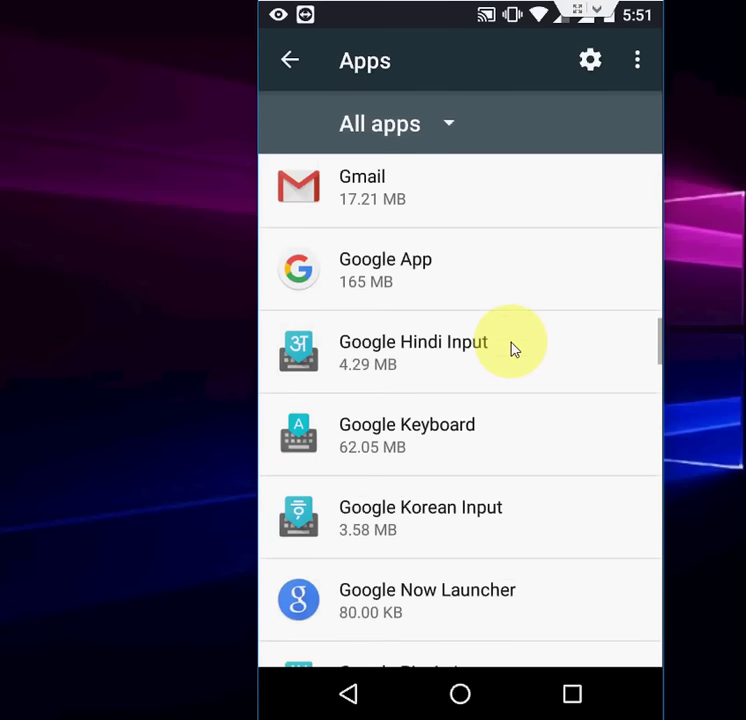
pyautogui.scroll(-5, 512, 348)
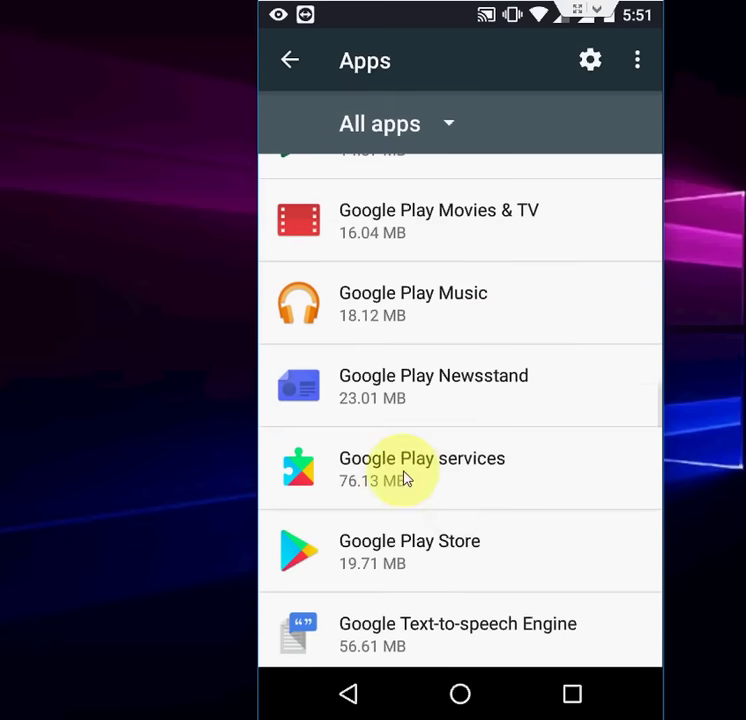
pyautogui.click(447, 480)
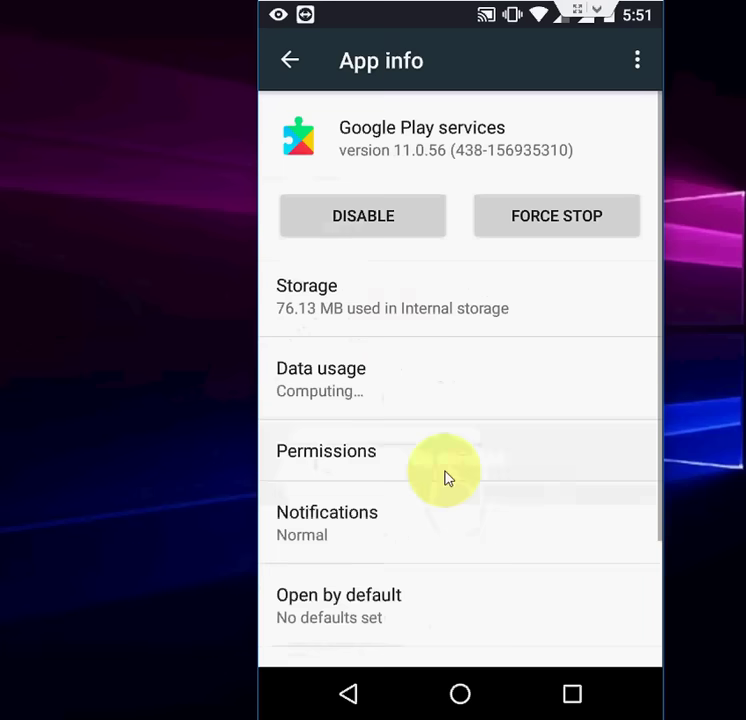
# Clear all data of Google Play services through its storage management, confirm the deletion, and return to the app list.
pyautogui.click(387, 313)
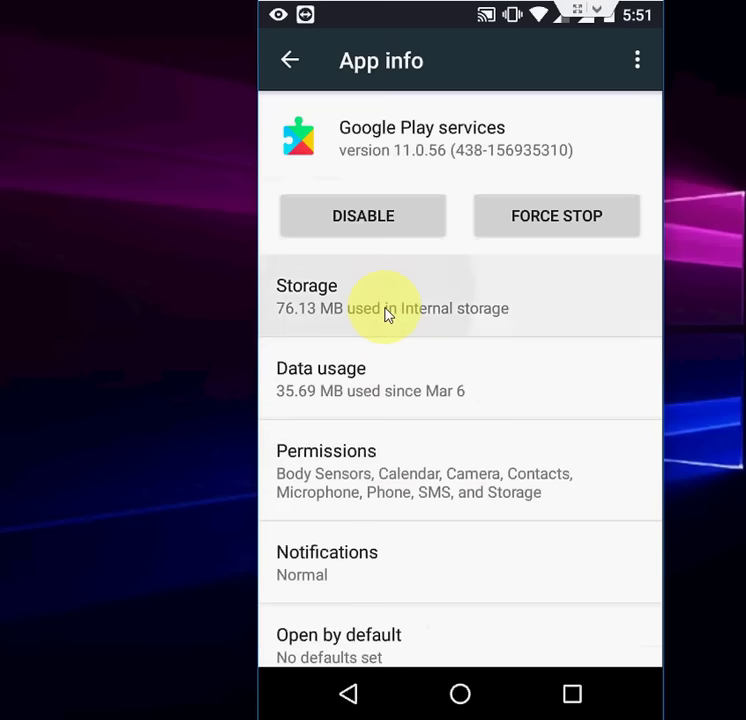
pyautogui.click(328, 448)
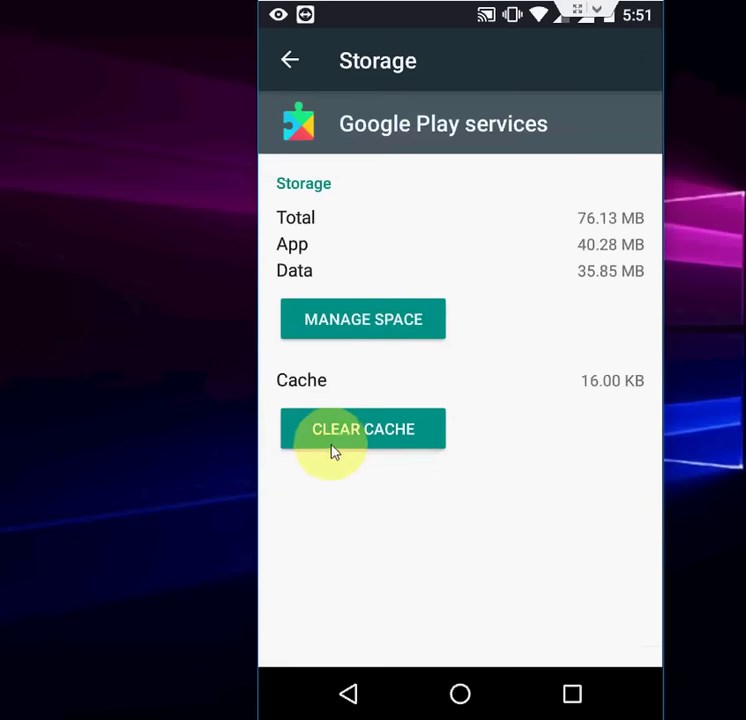
pyautogui.click(378, 316)
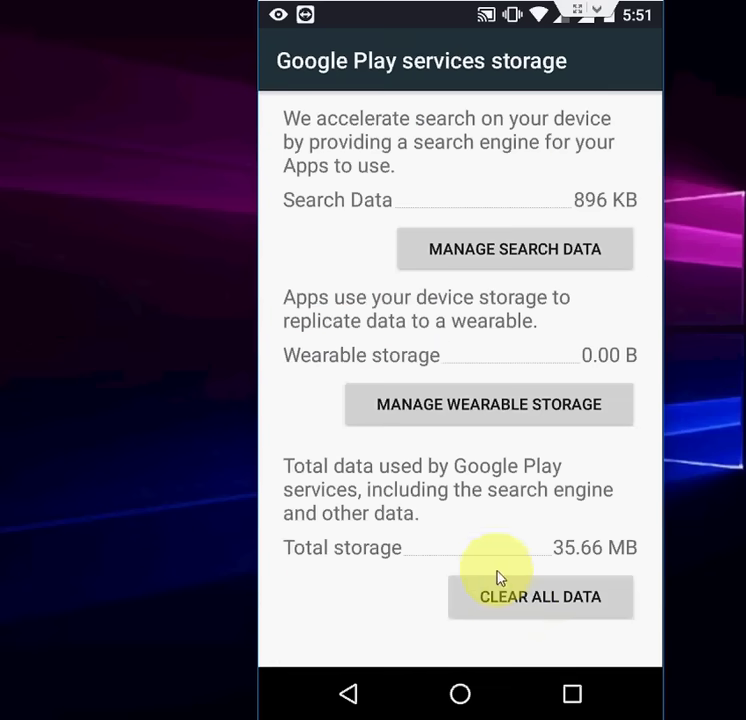
pyautogui.click(518, 605)
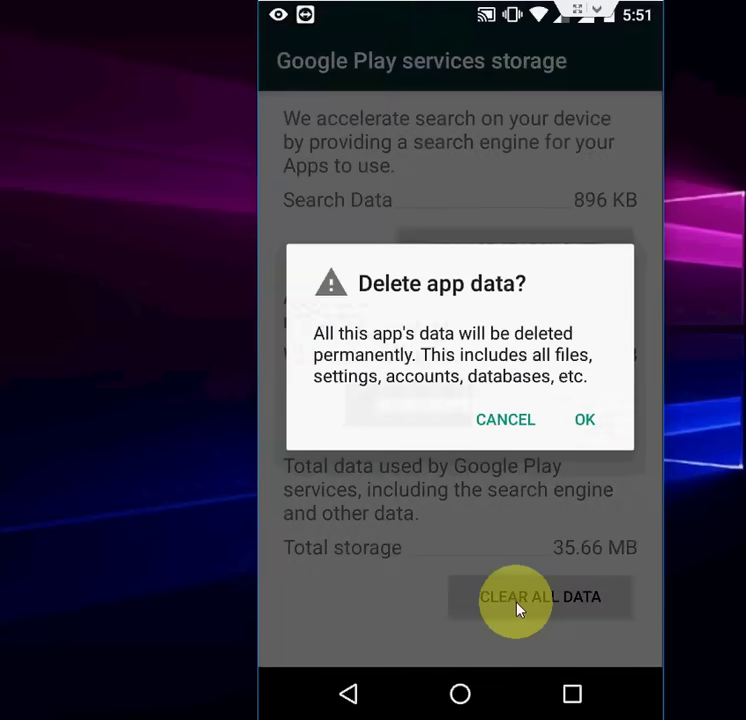
pyautogui.press('Tab')
pyautogui.press('Return')
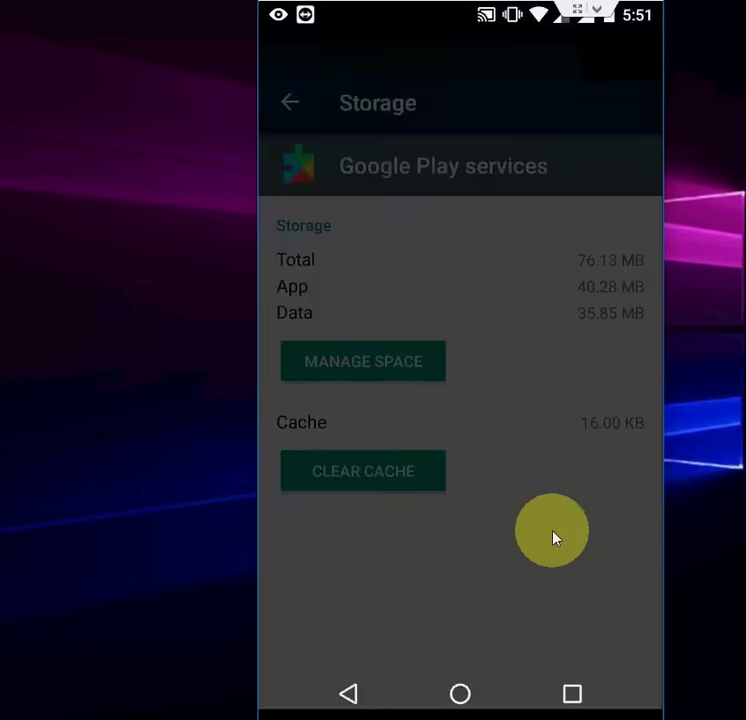
pyautogui.press('Escape')
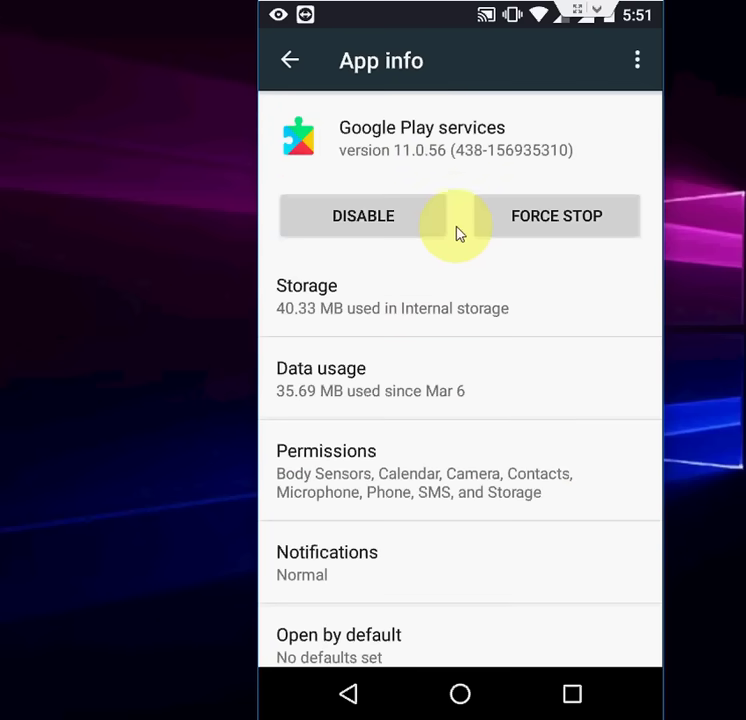
pyautogui.press('Escape')
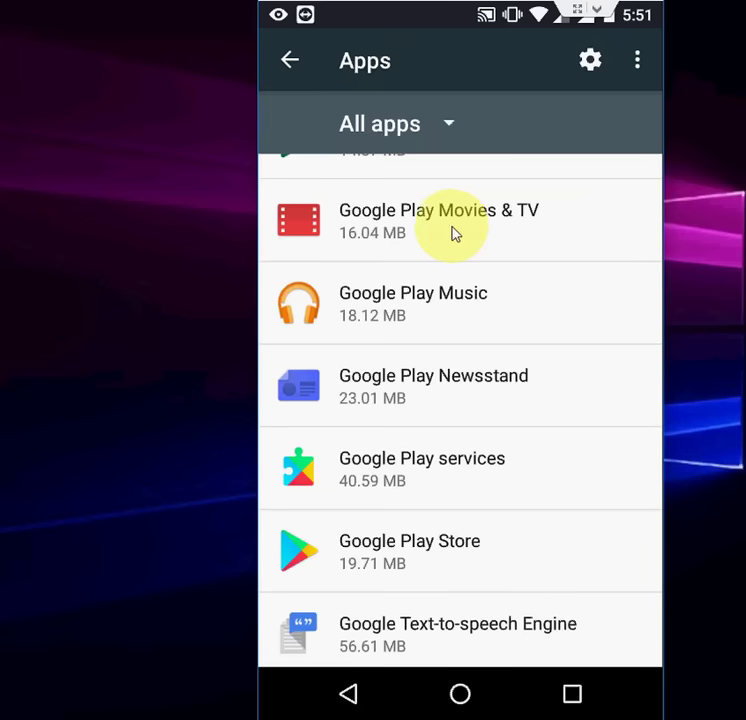
# Clear the Google Play Store's app data from its storage settings, confirm the deletion, and return to its app info.
pyautogui.scroll(-2, 508, 453)
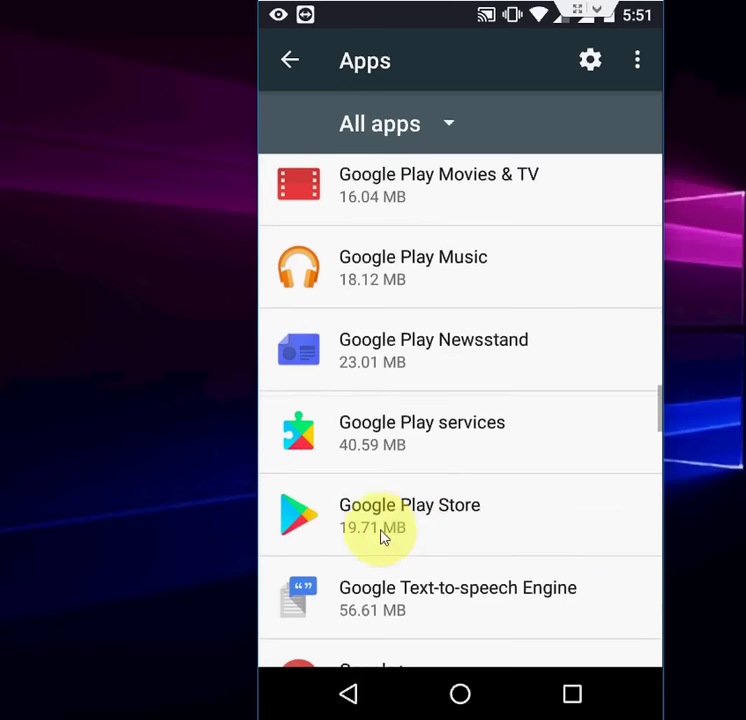
pyautogui.click(475, 521)
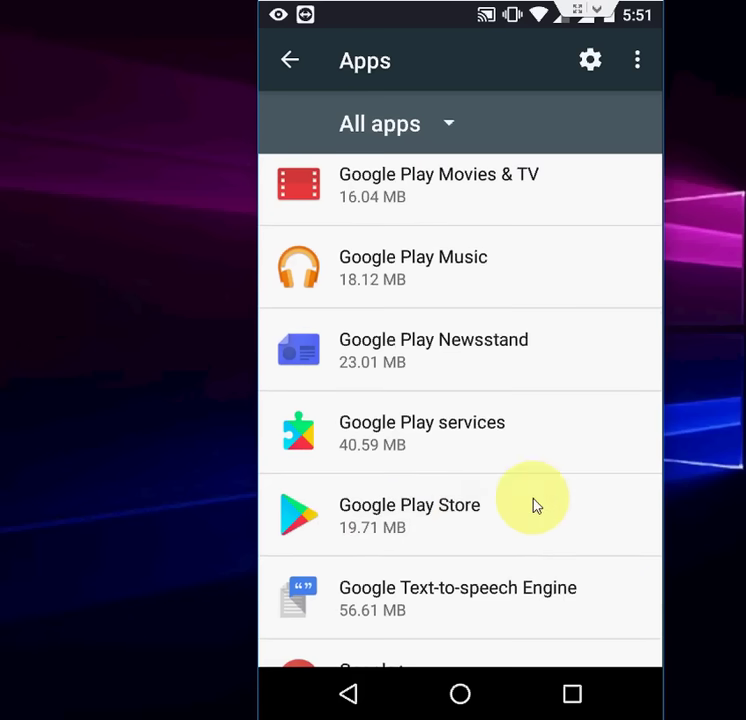
pyautogui.click(377, 303)
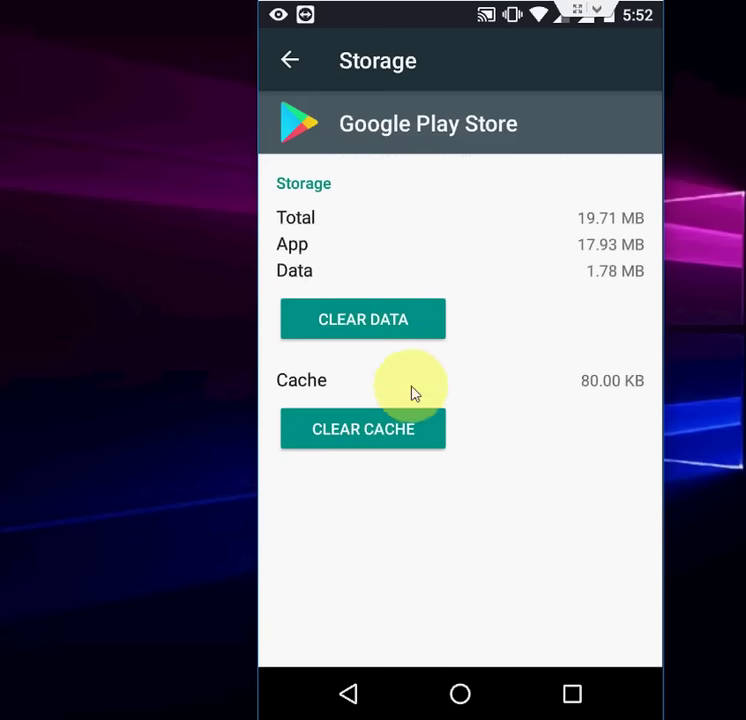
pyautogui.click(365, 330)
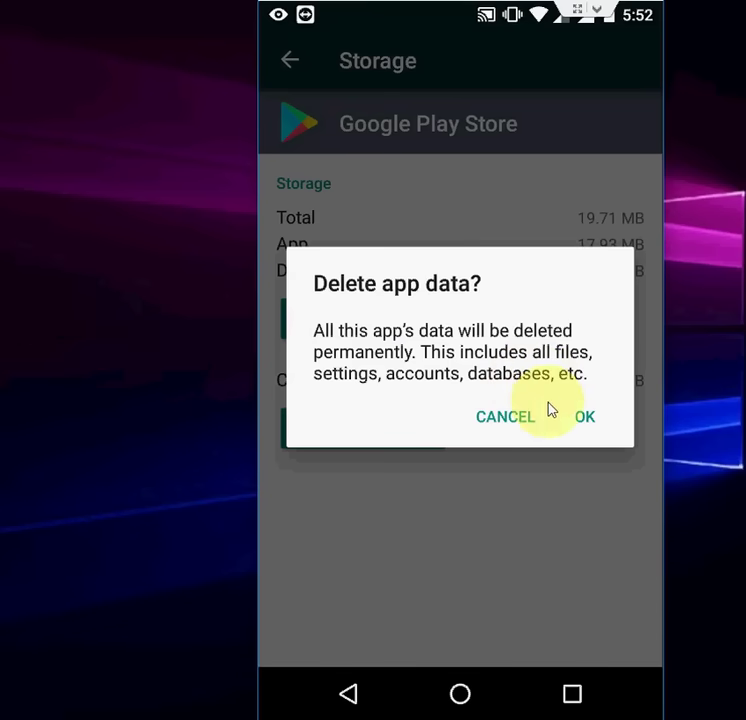
pyautogui.click(584, 415)
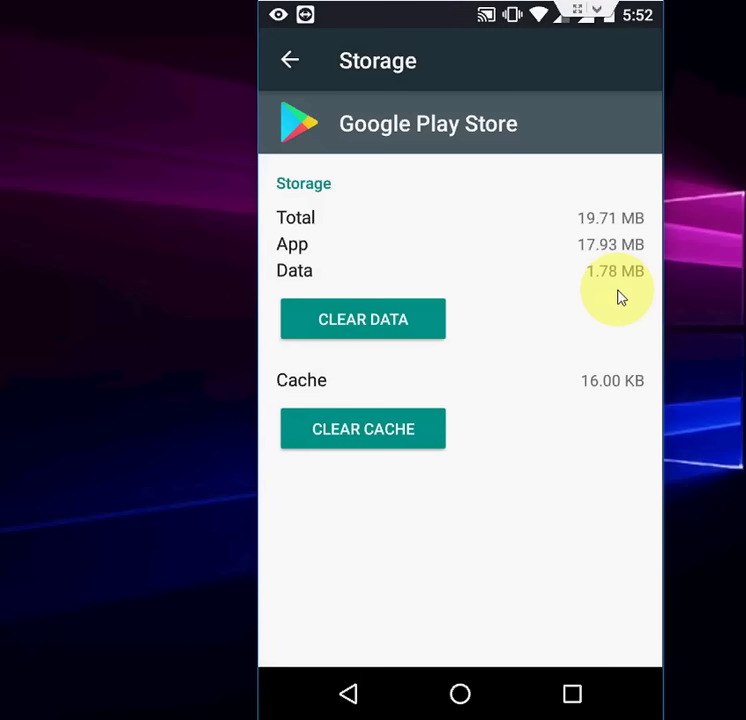
pyautogui.press('Escape')
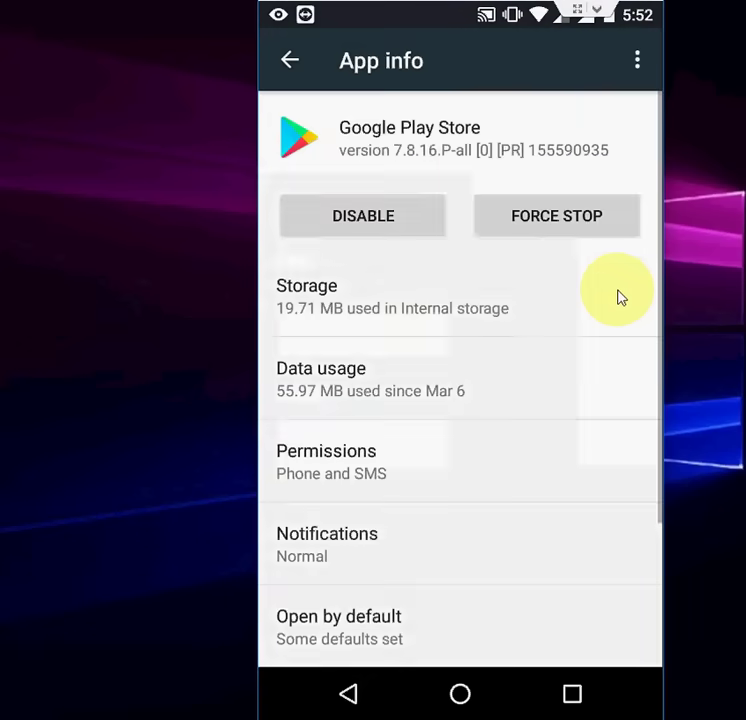
pyautogui.rightClick(619, 297)
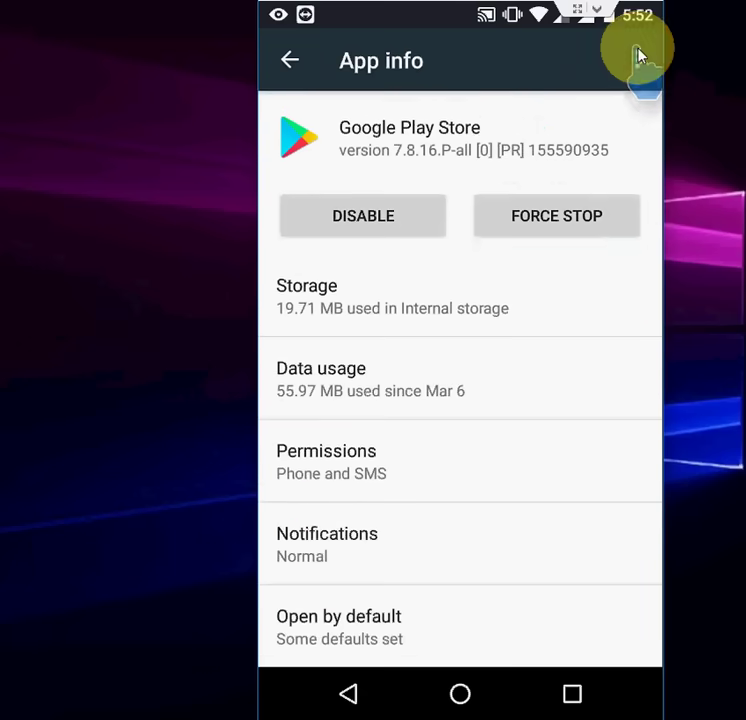
pyautogui.click(638, 55)
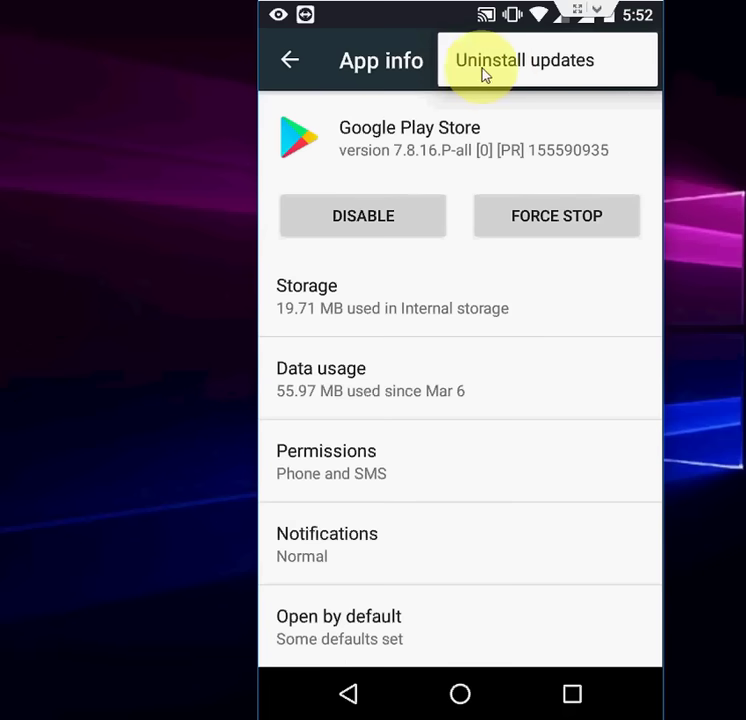
pyautogui.click(614, 62)
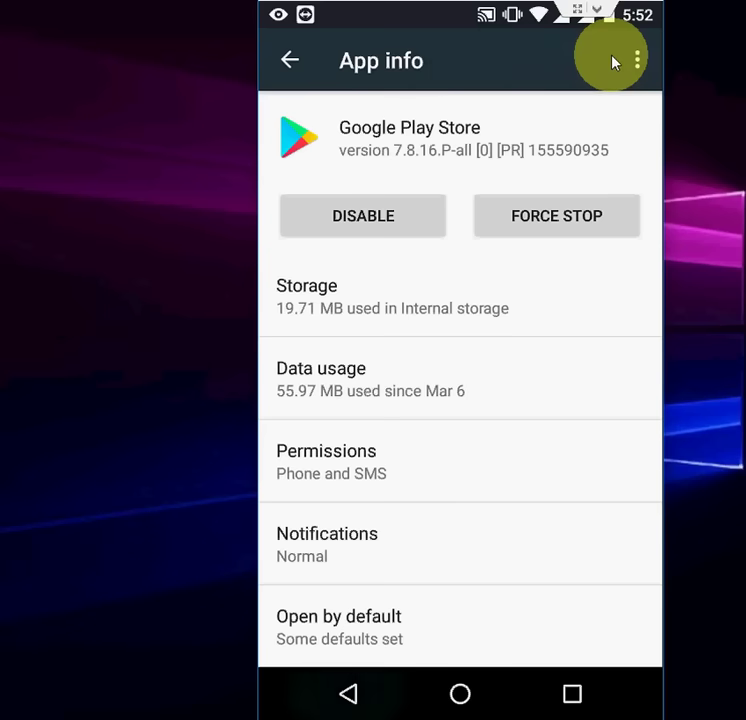
pyautogui.rightClick(614, 62)
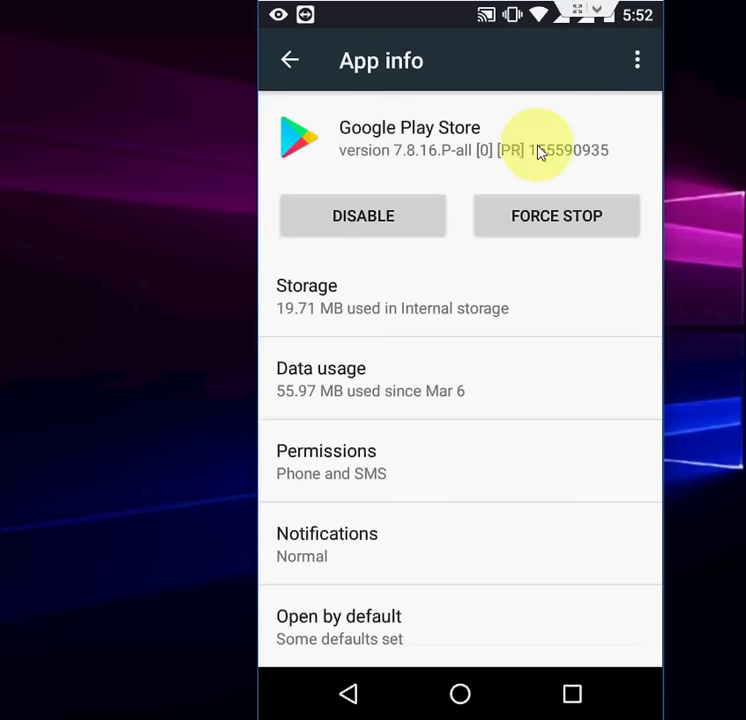
pyautogui.click(533, 217)
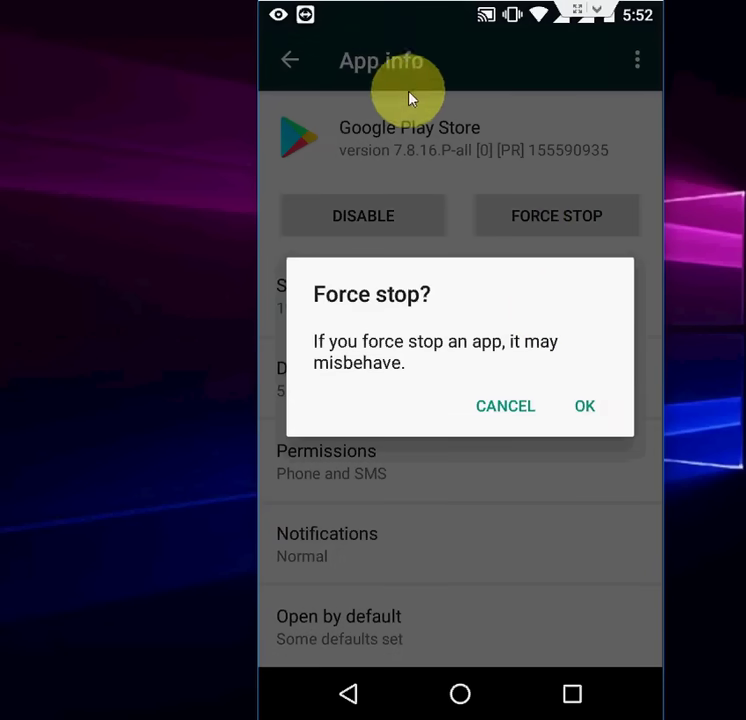
pyautogui.click(540, 227)
# Return to the home screen, launch the Play Store to check how it loads, and close it again.
pyautogui.press('Escape')
pyautogui.press('Escape')
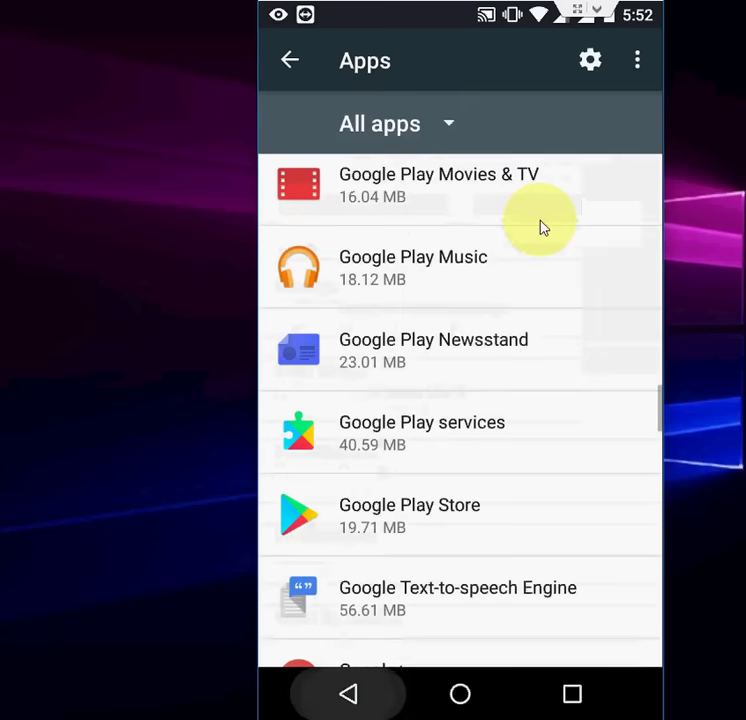
pyautogui.press('Escape')
pyautogui.press('Escape')
pyautogui.press('Escape')
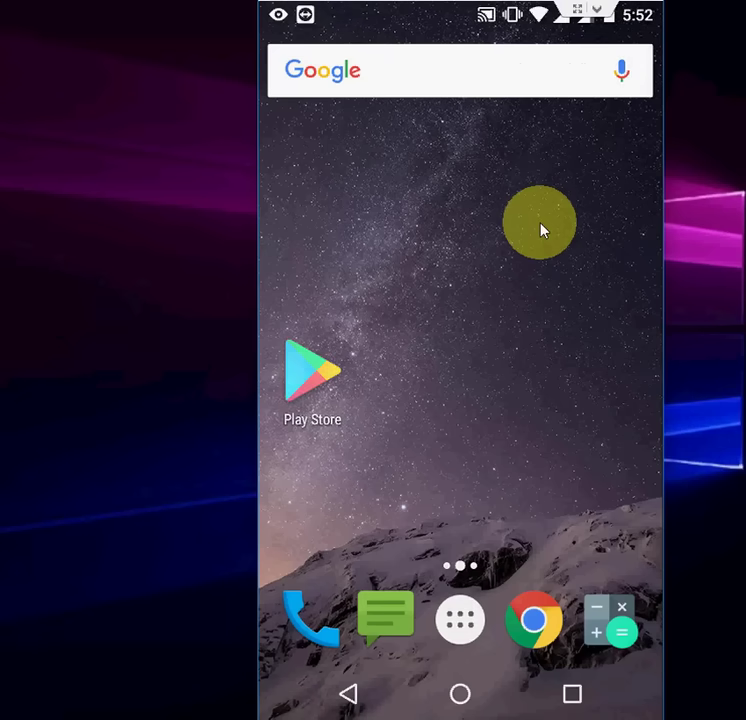
pyautogui.press('Return')
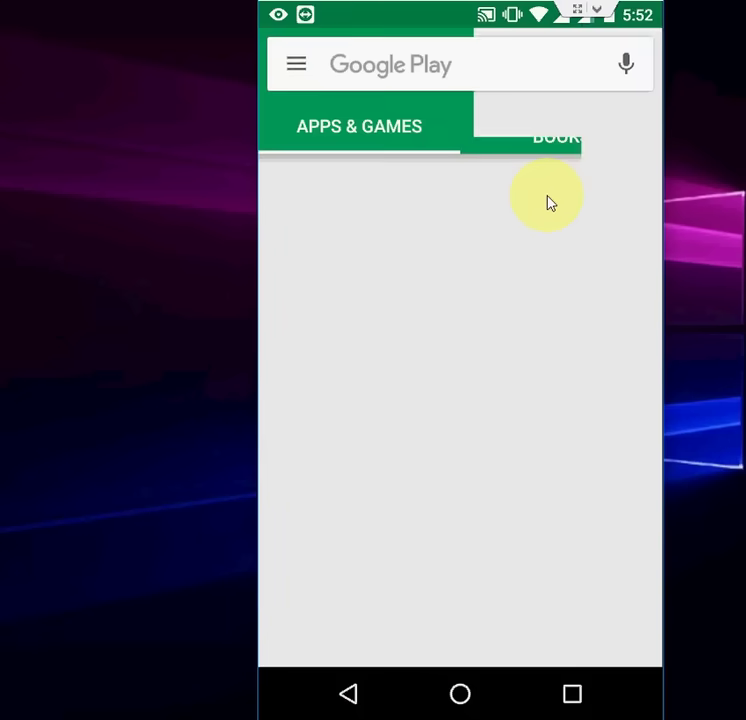
pyautogui.press('Escape')
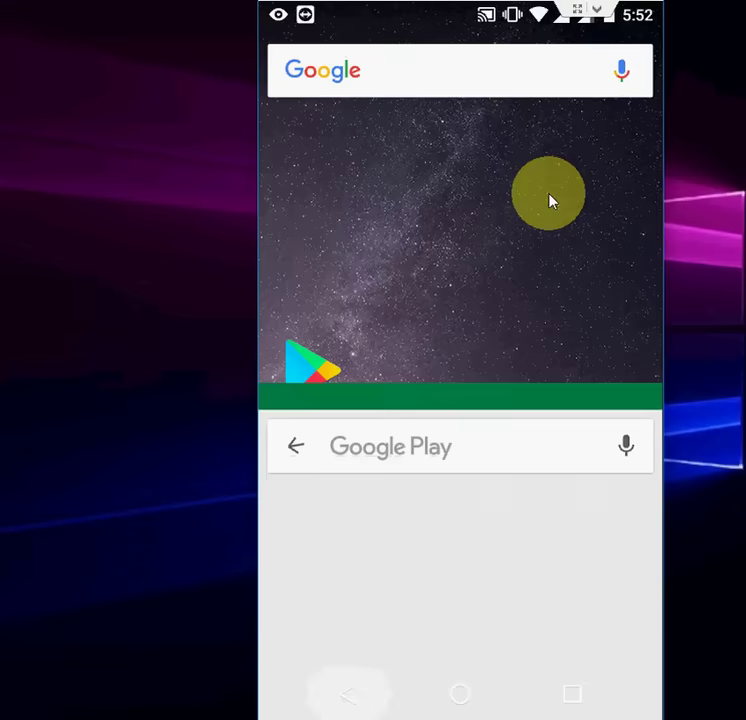
# Reopen the device Settings and go to the Accounts page in the Personal section.
pyautogui.press('Return')
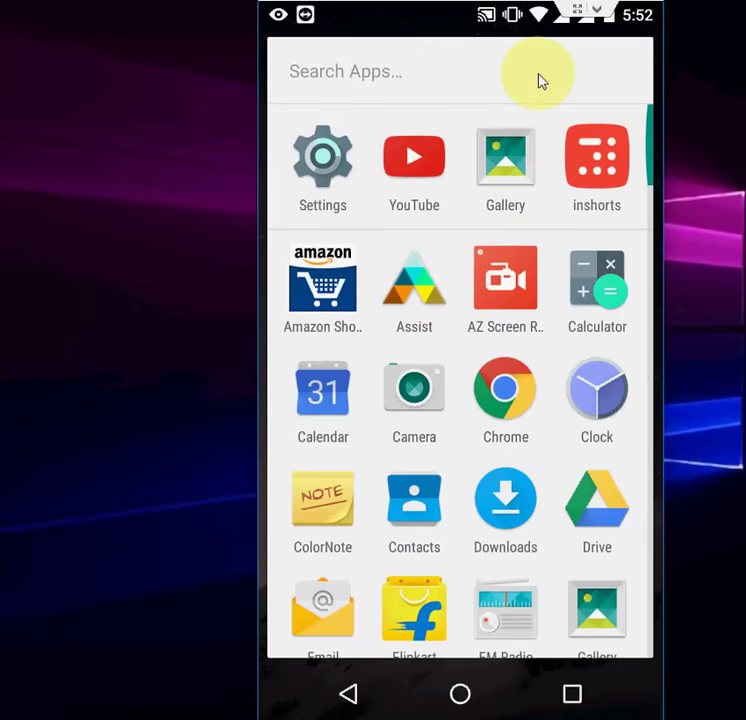
pyautogui.click(324, 200)
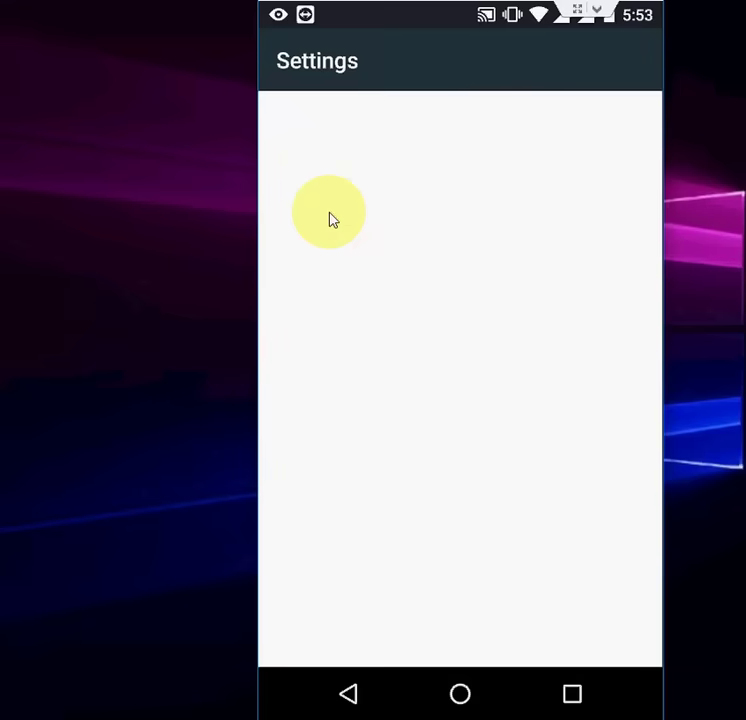
pyautogui.scroll(-1, 331, 219)
pyautogui.scroll(-6, 331, 219)
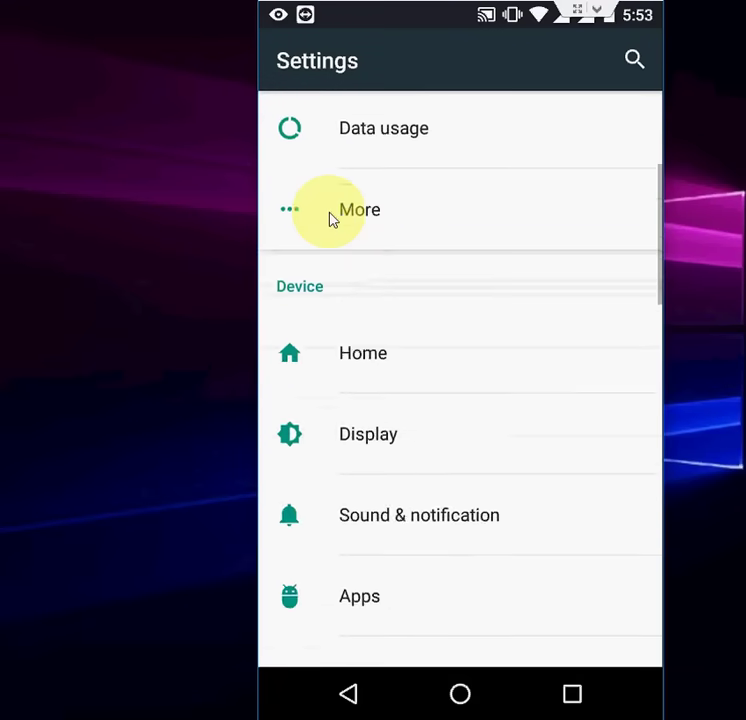
pyautogui.scroll(-5, 331, 219)
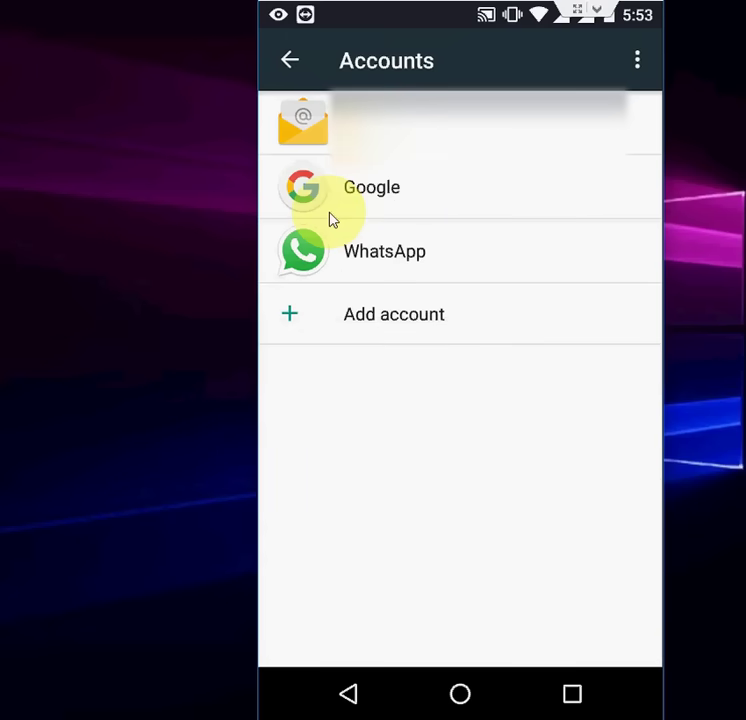
# View the Google account's sync page and its additional options, and return to the home screen.
pyautogui.click(332, 218)
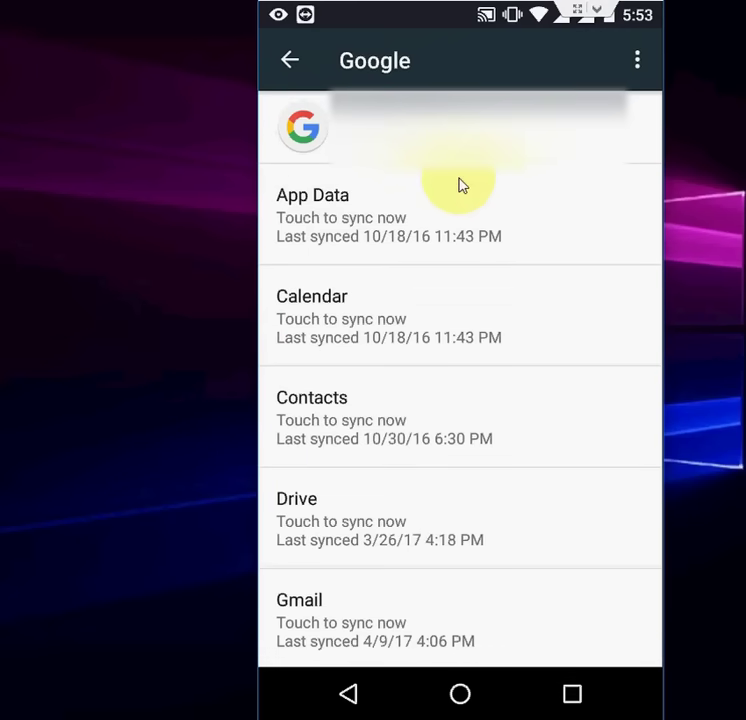
pyautogui.click(630, 62)
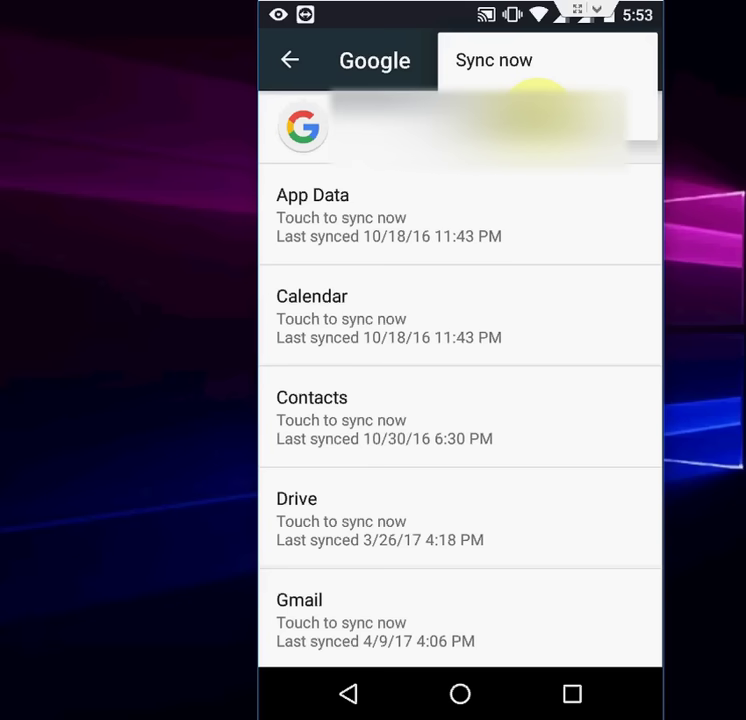
pyautogui.click(538, 114)
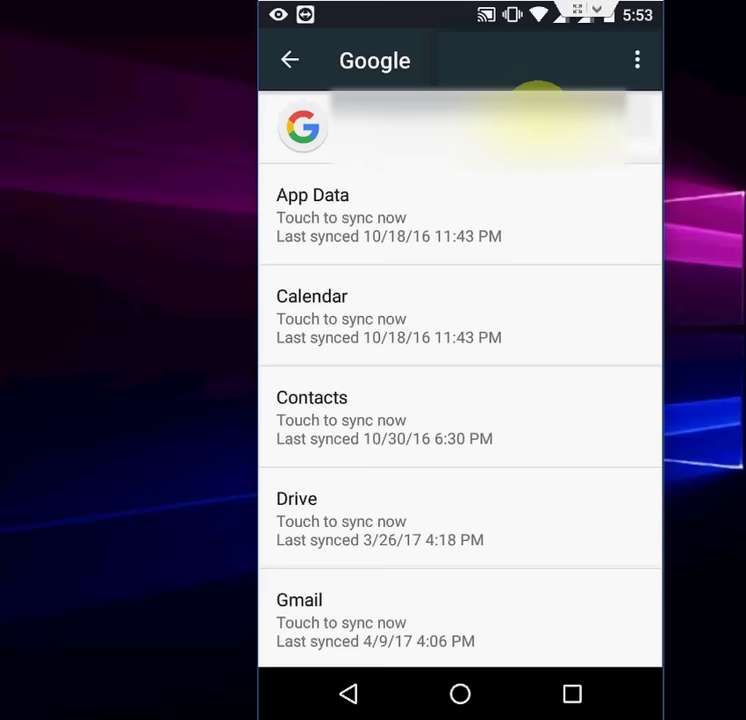
pyautogui.press('Escape')
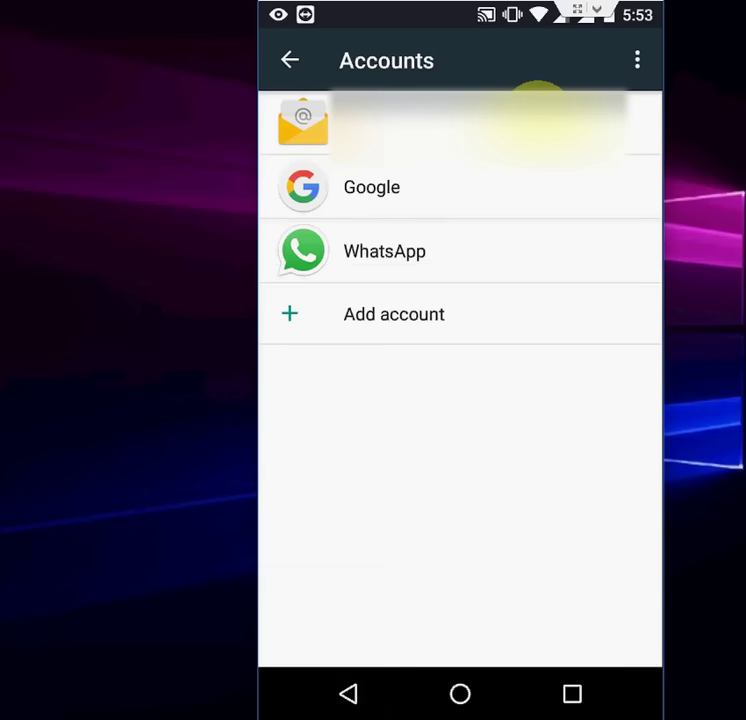
pyautogui.press('Escape')
pyautogui.press('Escape')
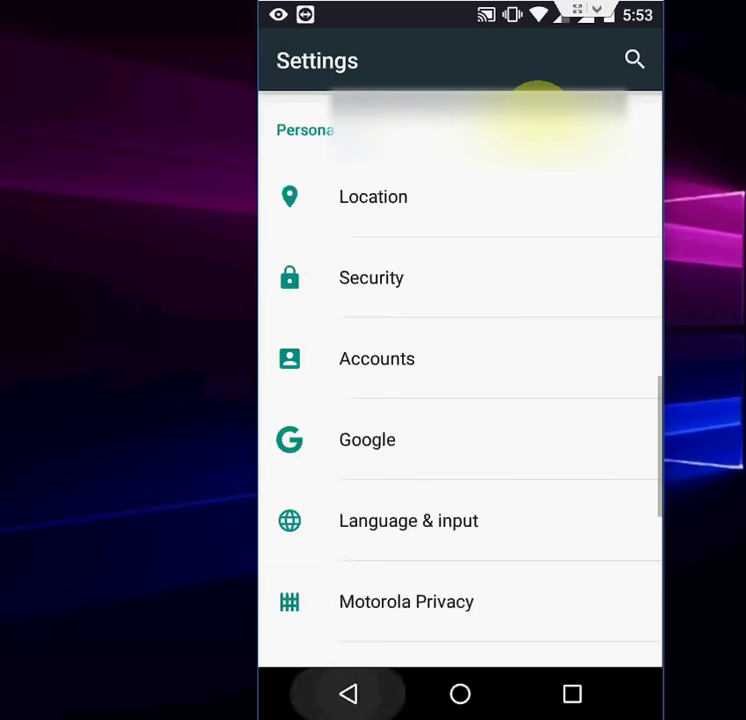
pyautogui.press('Escape')
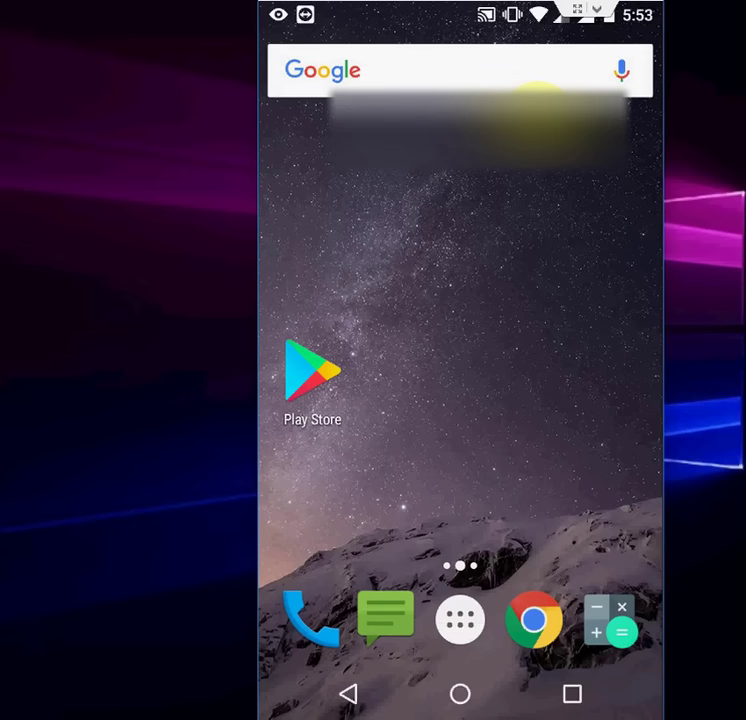